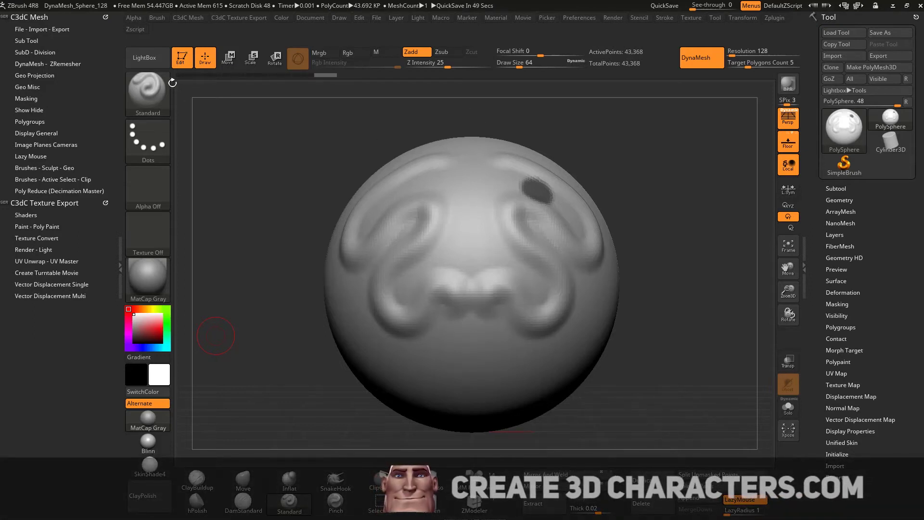
Reload the DynaMesh_Sphere_128 project from LightBox, discarding the current sculpt without saving
{"action": "left_click", "coordinate": [145, 57]}
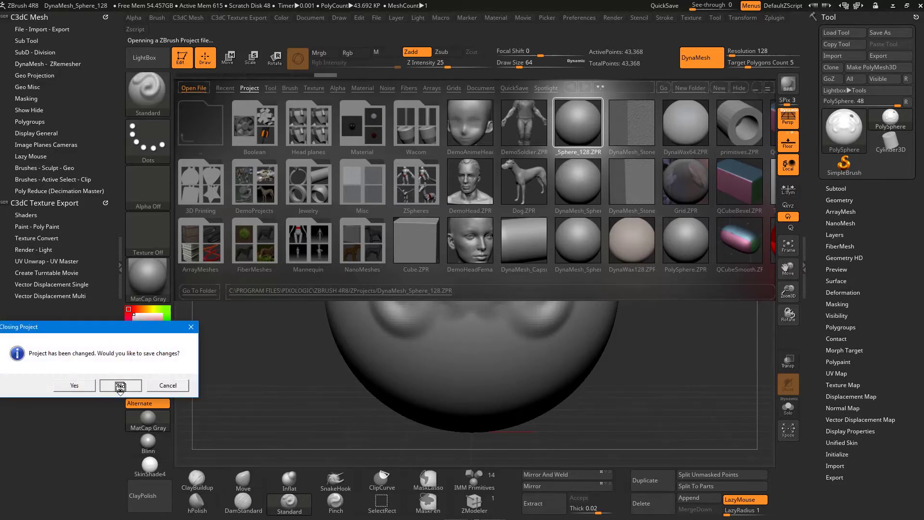
{"action": "left_click", "coordinate": [120, 386]}
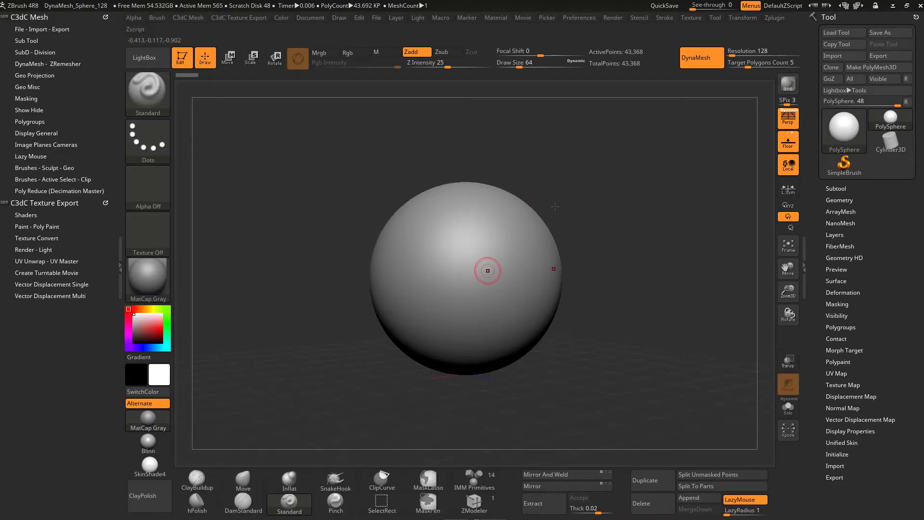
Lower the camera angle of view from 50 to about 26 with Alt+V
{"action": "key", "text": "alt+v"}
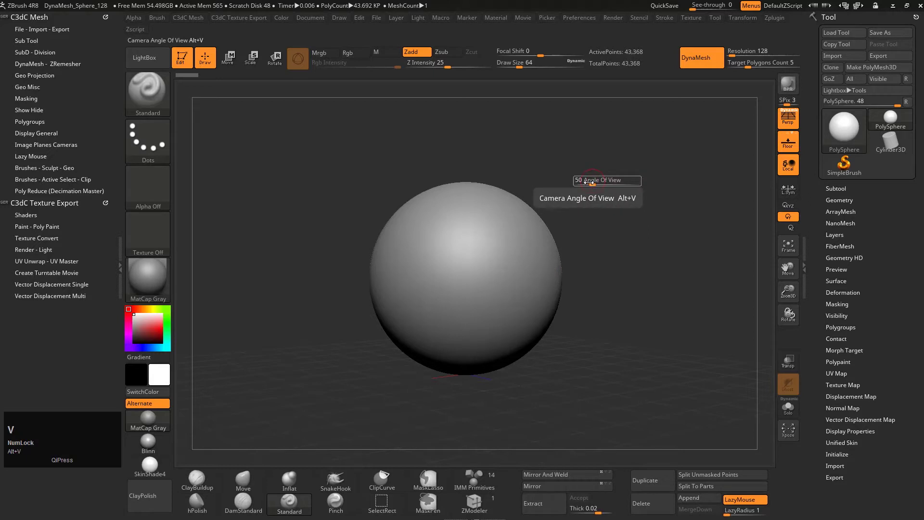
{"action": "left_click_drag", "start_coordinate": [584, 184], "coordinate": [584, 184]}
{"action": "left_click_drag", "start_coordinate": [582, 251], "coordinate": [625, 287]}
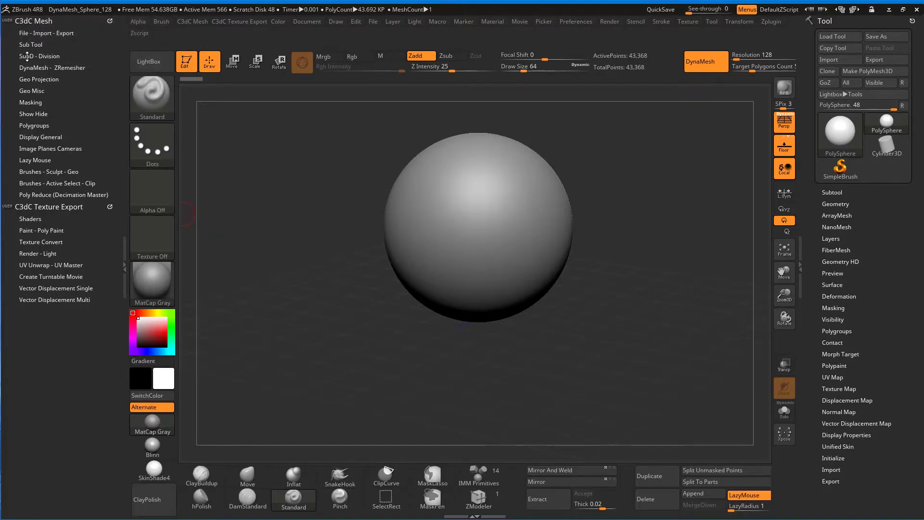
Open Image Planes Cameras and leave only the Front-Back panel expanded
{"action": "left_click", "coordinate": [45, 148]}
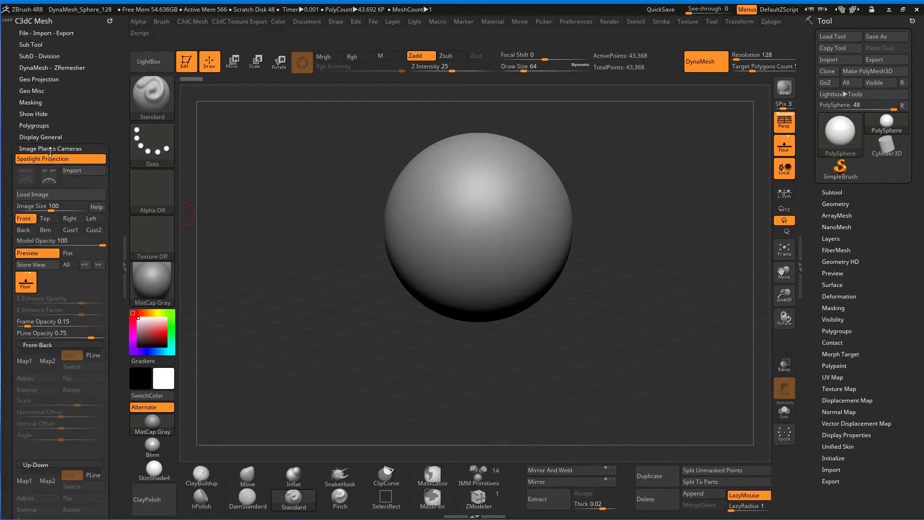
{"action": "left_click", "coordinate": [36, 345]}
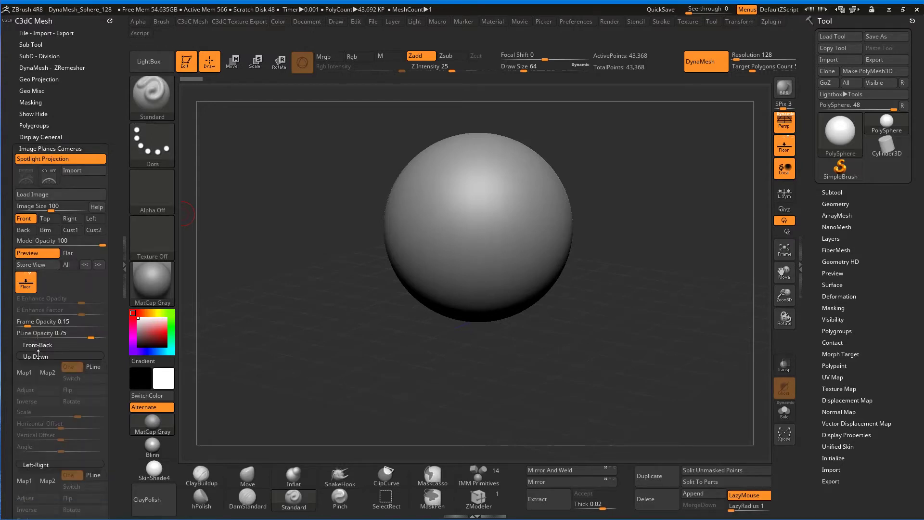
{"action": "left_click", "coordinate": [35, 356]}
{"action": "left_click", "coordinate": [36, 367]}
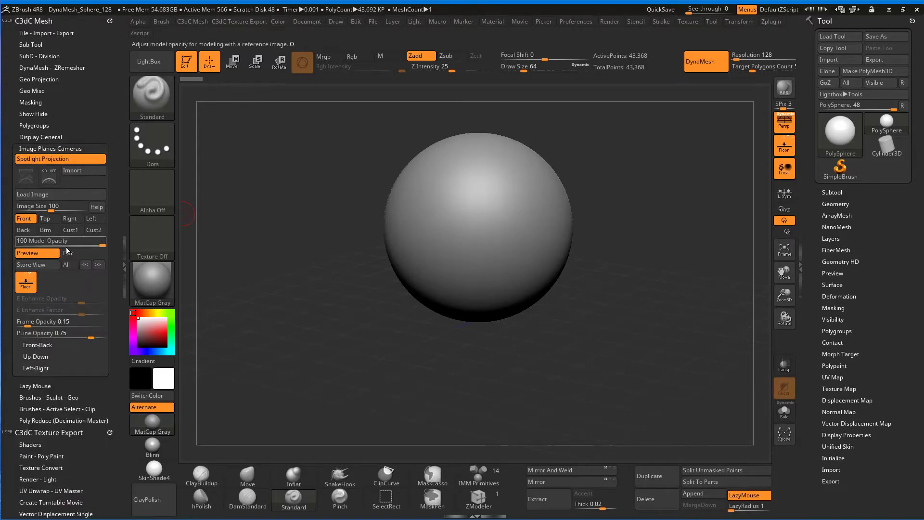
{"action": "left_click", "coordinate": [35, 344]}
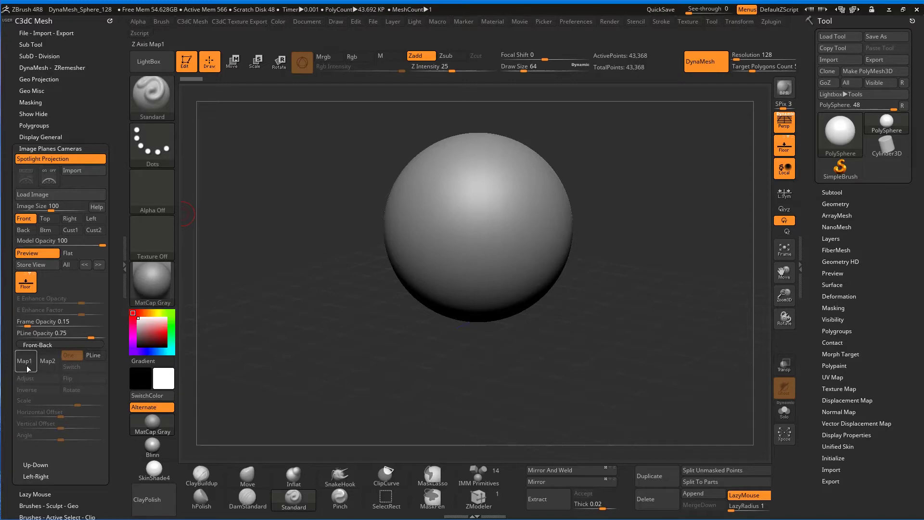
Start importing a Front-Back Map1 image and browse to 3dProjects > simpleDragon
{"action": "left_click", "coordinate": [26, 365]}
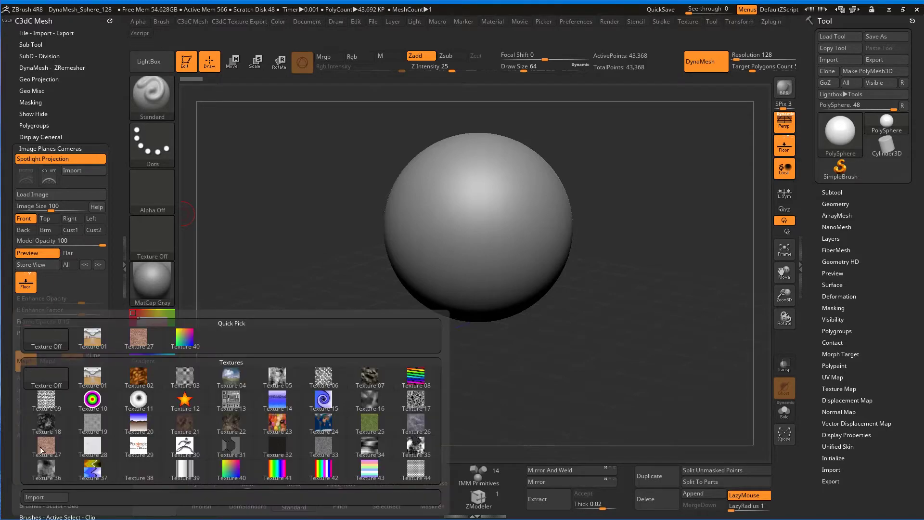
{"action": "left_click", "coordinate": [35, 497]}
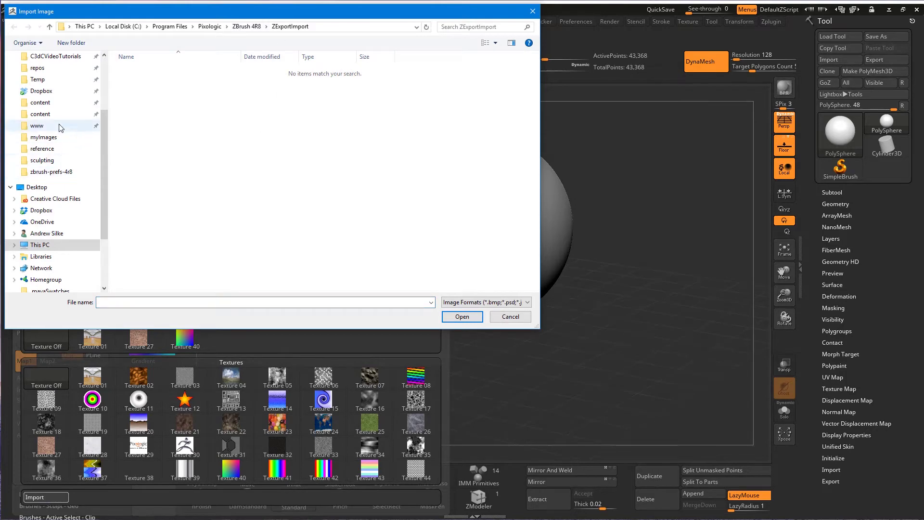
{"action": "scroll", "coordinate": [53, 121], "scroll_direction": "up", "scroll_amount": 2}
{"action": "left_click", "coordinate": [44, 79]}
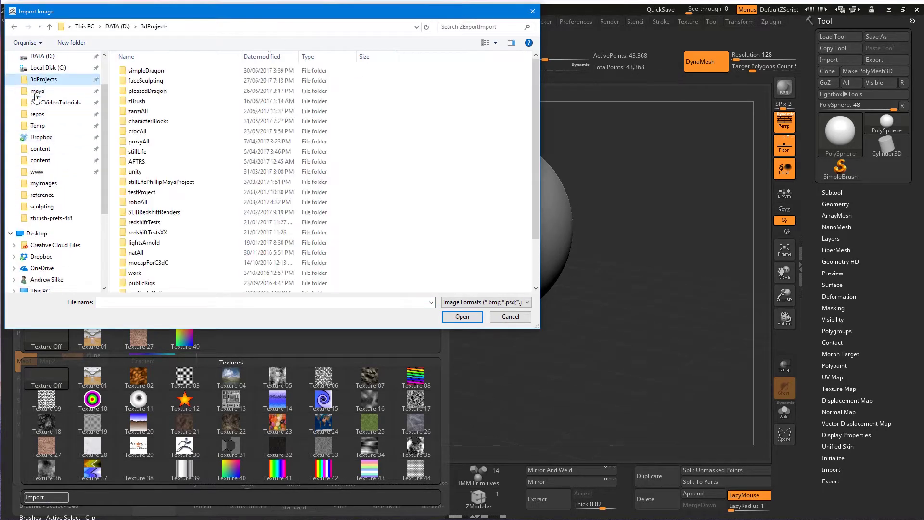
{"action": "double_click", "coordinate": [141, 72]}
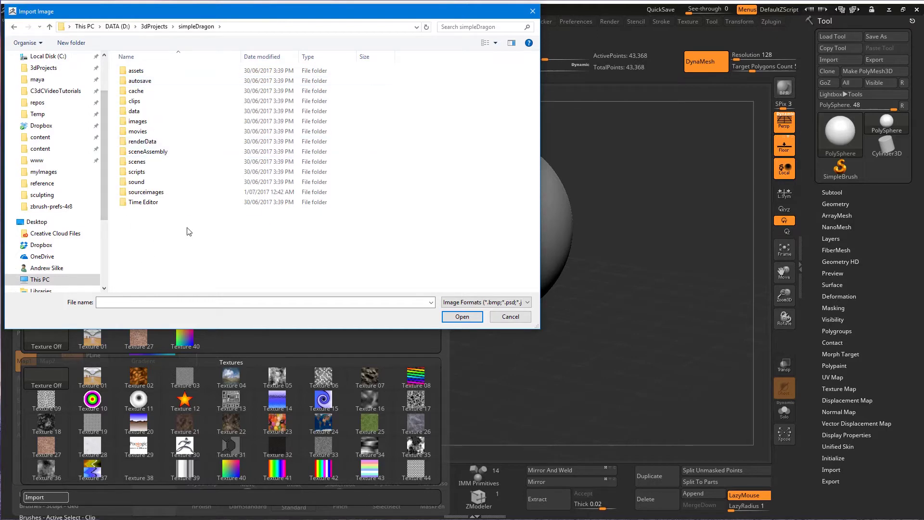
Create a new folder named zbrush inside simpleDragon
{"action": "right_click", "coordinate": [129, 229]}
{"action": "mouse_move", "coordinate": [93, 350]}
{"action": "left_click", "coordinate": [140, 320]}
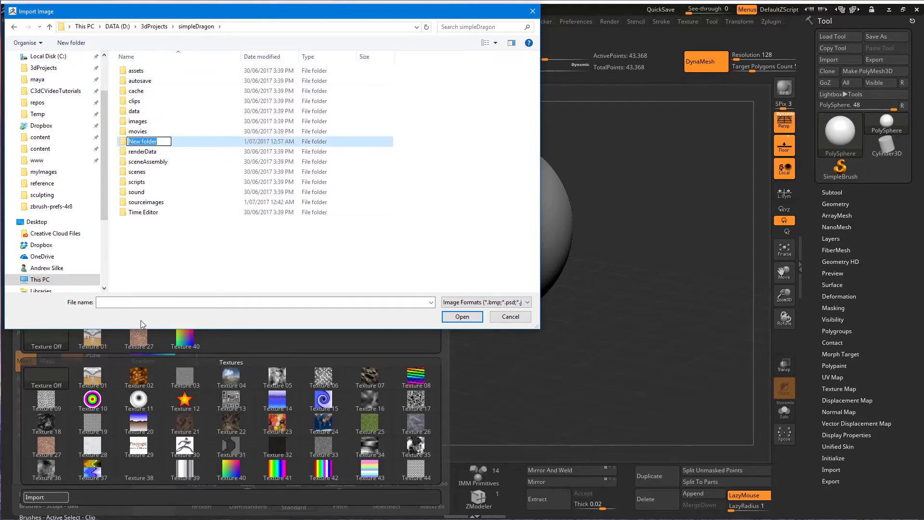
{"action": "type", "text": "zbrush"}
{"action": "key", "text": "Return"}
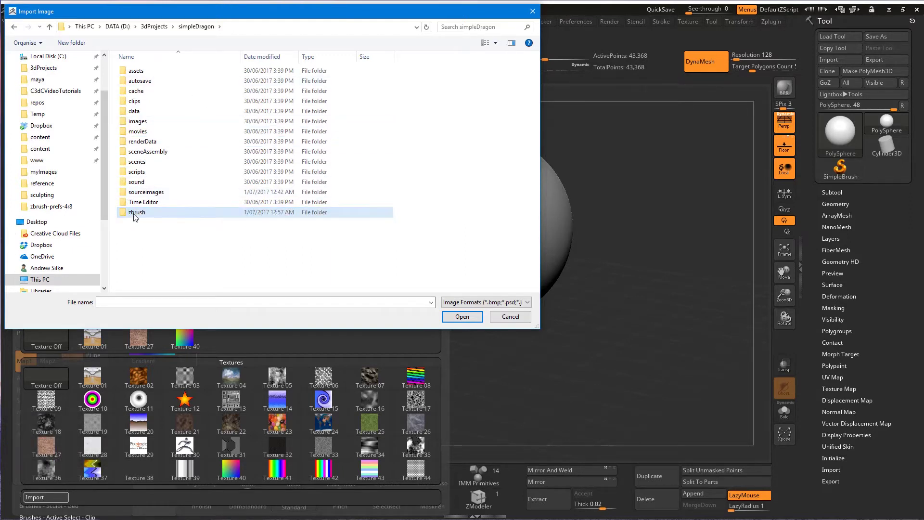
{"action": "left_click", "coordinate": [152, 262]}
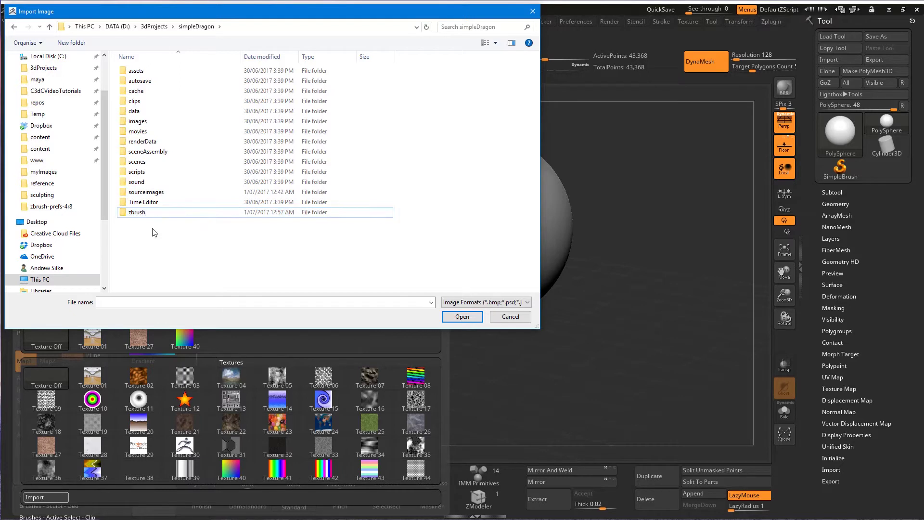
Go to sourceimages > reference and select the dragon front JPG
{"action": "double_click", "coordinate": [144, 193]}
{"action": "double_click", "coordinate": [144, 81]}
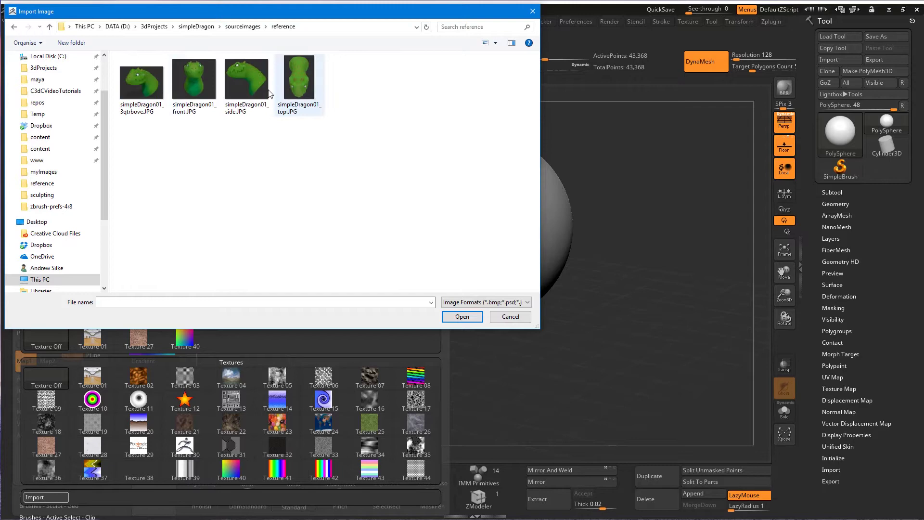
{"action": "left_click", "coordinate": [207, 82]}
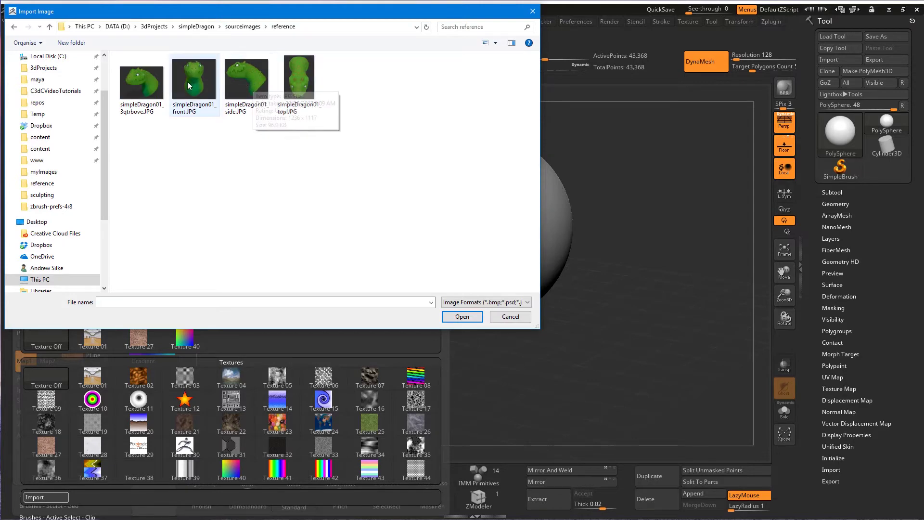
Load the dragon front image into Map1 as the front reference plane
{"action": "left_click", "coordinate": [462, 316]}
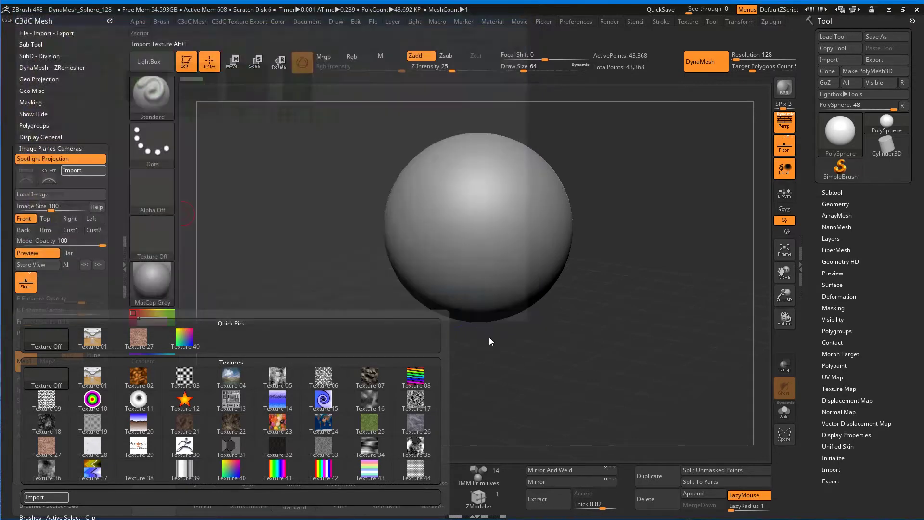
{"action": "left_click_drag", "start_coordinate": [310, 212], "coordinate": [686, 252]}
{"action": "key", "text": "Num_Lock"}
{"action": "left_click_drag", "start_coordinate": [636, 205], "coordinate": [483, 344]}
{"action": "left_click_drag", "start_coordinate": [549, 231], "coordinate": [556, 197]}
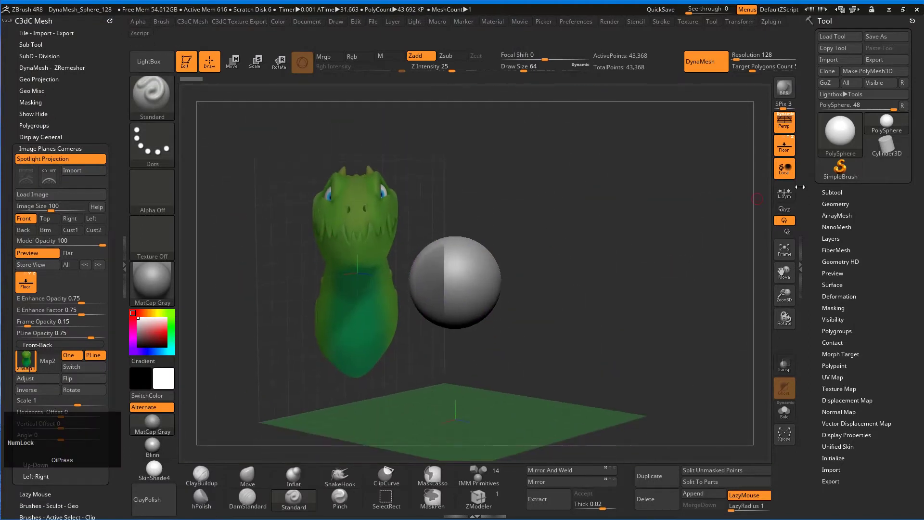
Toggle Floor off and on and rotate the scene to check the plane's alignment
{"action": "left_click", "coordinate": [790, 152]}
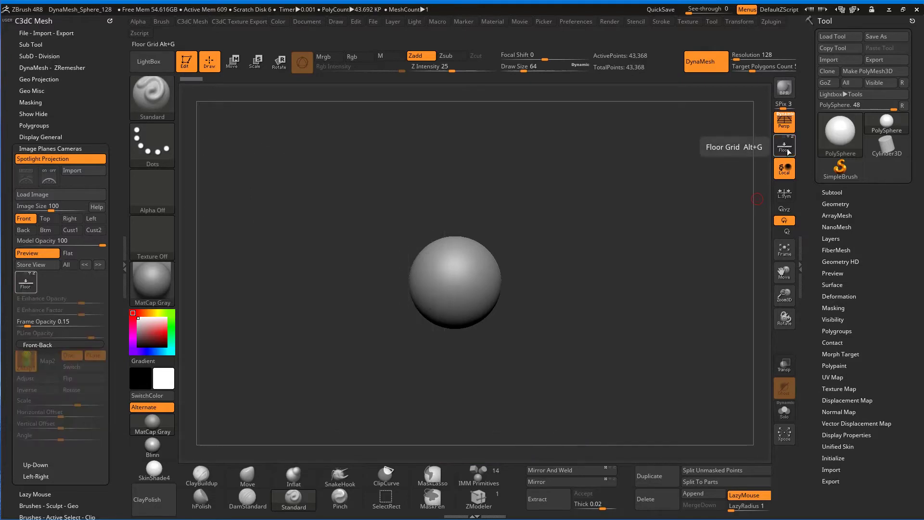
{"action": "left_click", "coordinate": [789, 152]}
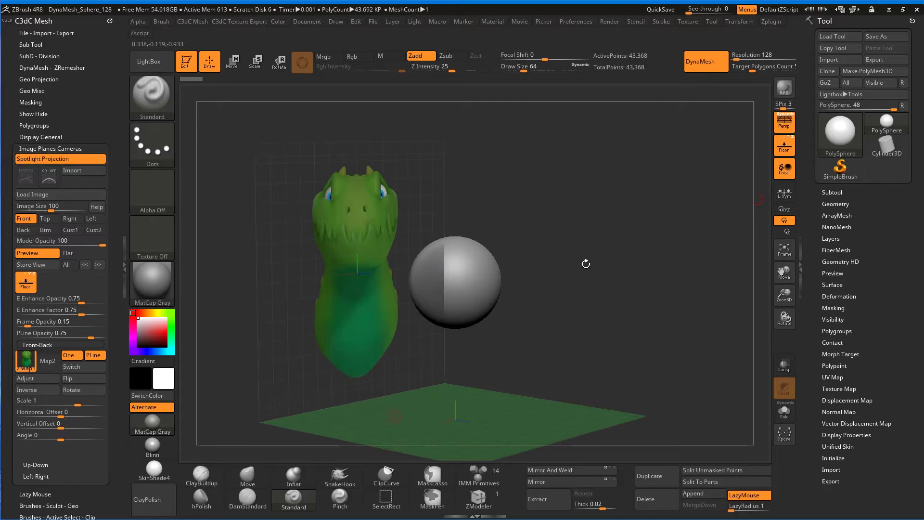
{"action": "left_click_drag", "start_coordinate": [603, 200], "coordinate": [462, 417]}
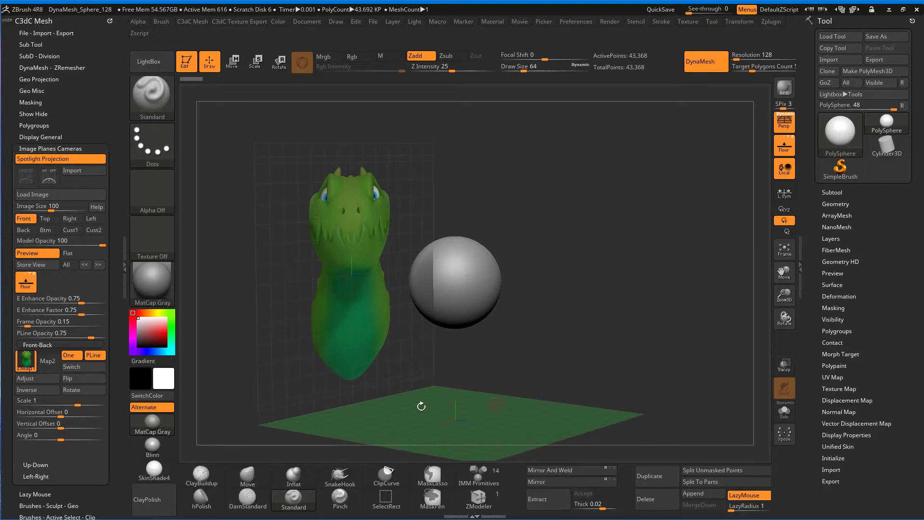
{"action": "mouse_move", "coordinate": [578, 331]}
{"action": "left_mouse_down"}
{"action": "mouse_move", "coordinate": [581, 316]}
{"action": "mouse_move", "coordinate": [575, 321]}
{"action": "left_mouse_up"}
{"action": "mouse_move", "coordinate": [455, 419]}
{"action": "left_mouse_down"}
{"action": "mouse_move", "coordinate": [235, 243]}
{"action": "mouse_move", "coordinate": [380, 240]}
{"action": "left_mouse_up"}
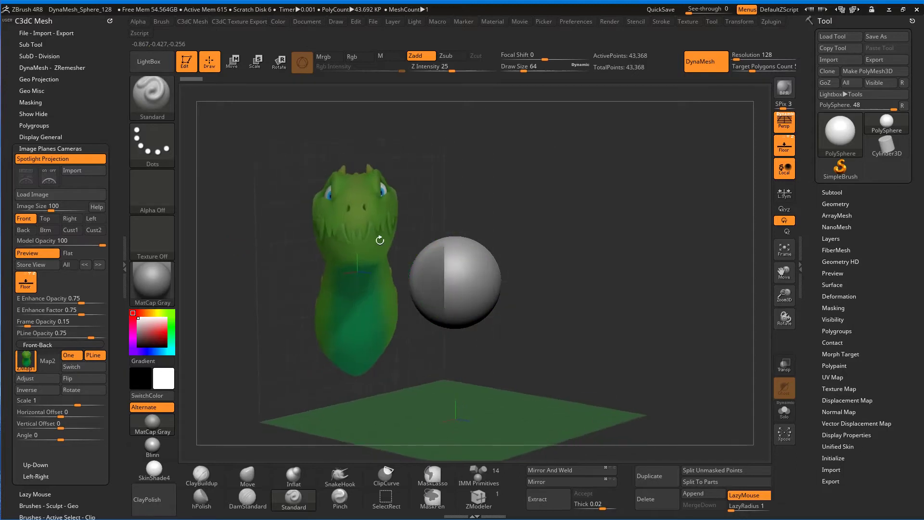
{"action": "left_click_drag", "start_coordinate": [613, 213], "coordinate": [597, 214]}
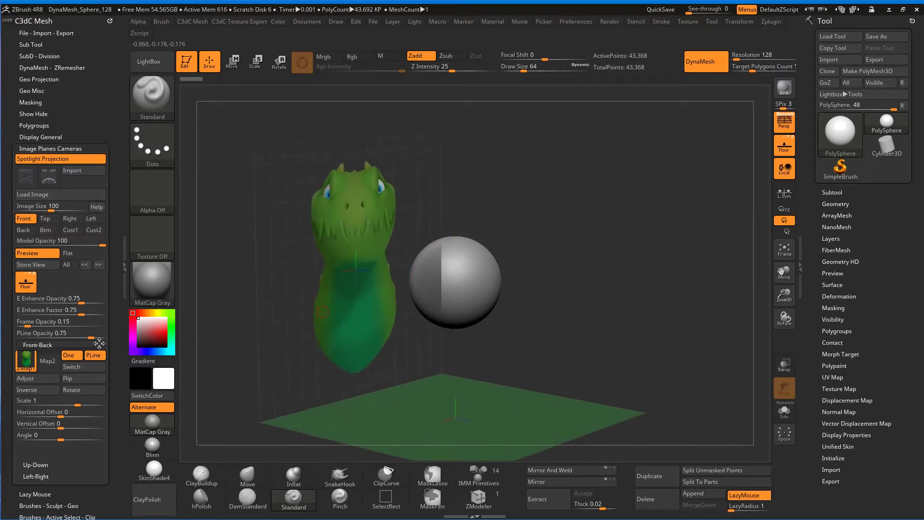
Load simpleDragon01_top.JPG into the Up-Down Map1, then expand the Left-Right settings
{"action": "left_click", "coordinate": [29, 344]}
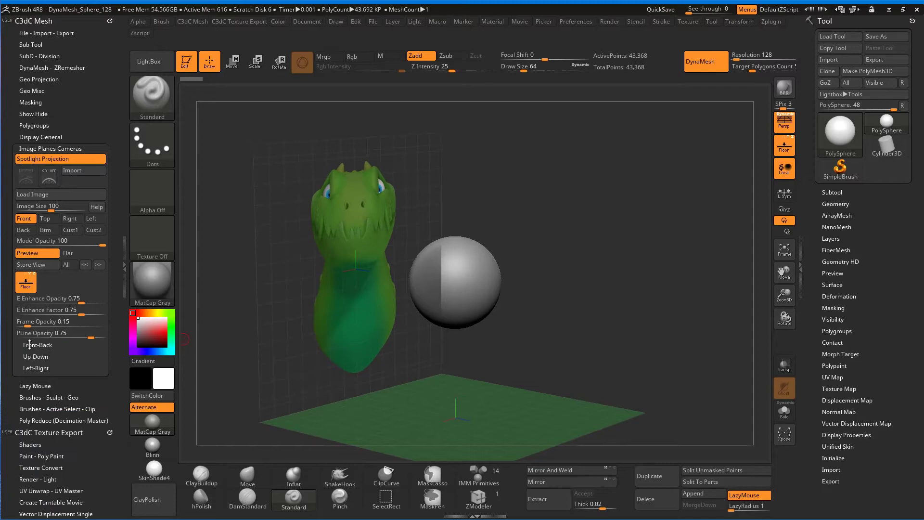
{"action": "left_click", "coordinate": [38, 356]}
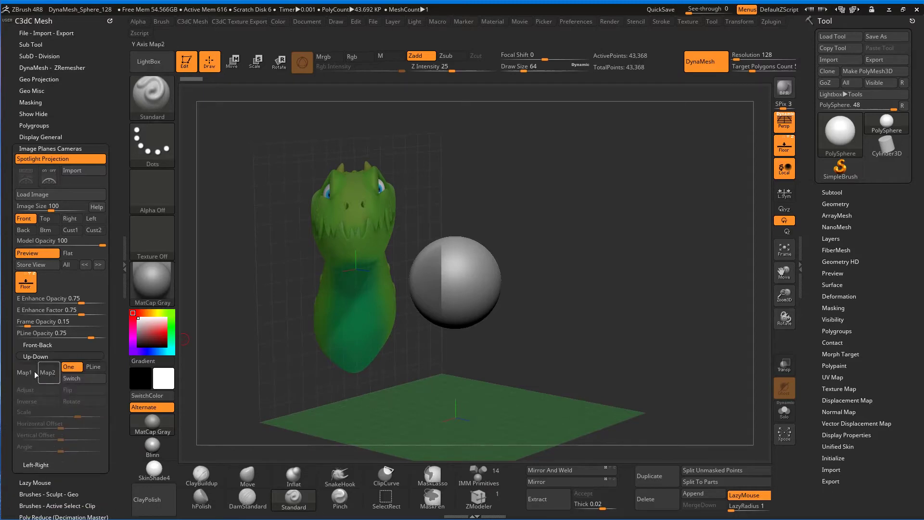
{"action": "left_click", "coordinate": [31, 371]}
{"action": "left_click", "coordinate": [53, 499]}
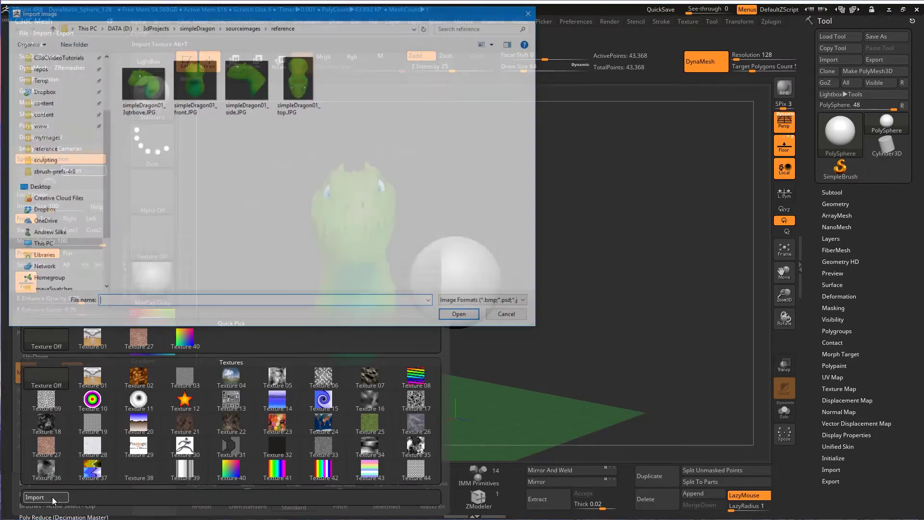
{"action": "left_click", "coordinate": [293, 73]}
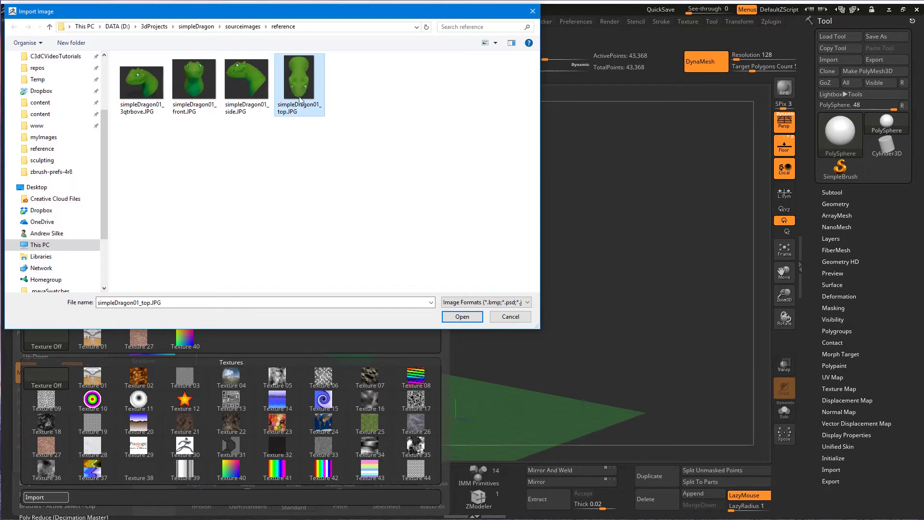
{"action": "left_click", "coordinate": [462, 316]}
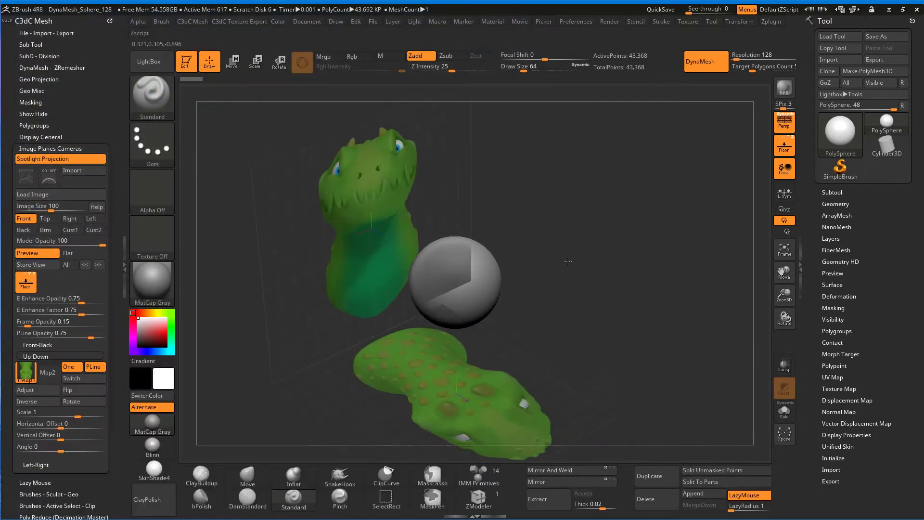
{"action": "left_click", "coordinate": [40, 356]}
{"action": "left_click", "coordinate": [41, 368]}
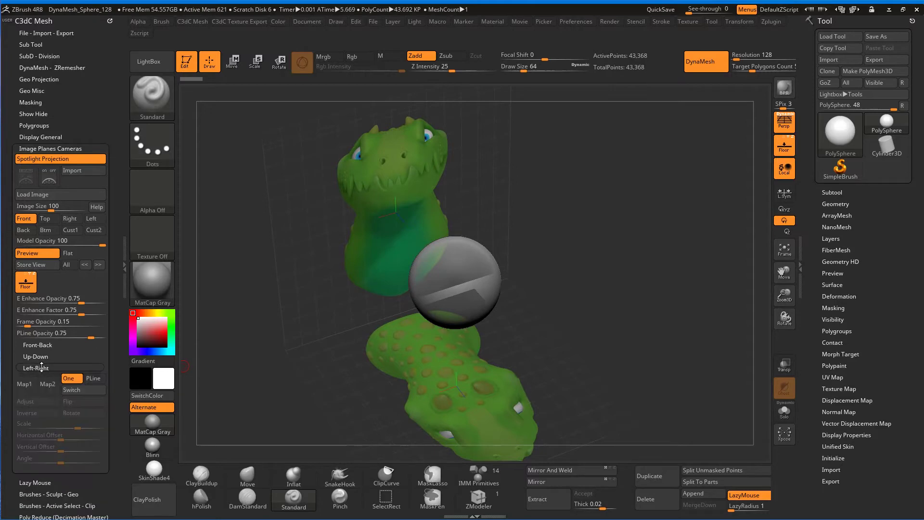
Load simpleDragon01_side.JPG into the Left-Right Map1 and flip it so the dragon faces right
{"action": "left_click", "coordinate": [25, 388]}
{"action": "left_click", "coordinate": [46, 496]}
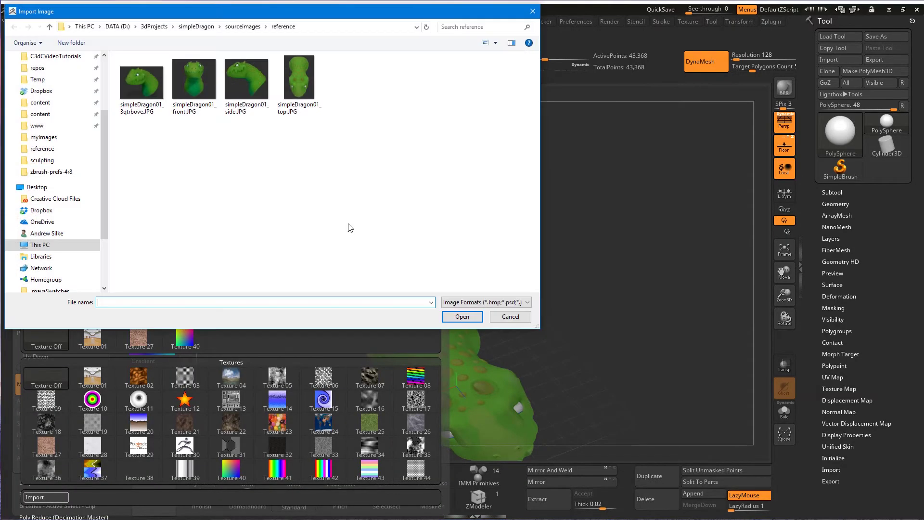
{"action": "left_click", "coordinate": [255, 84]}
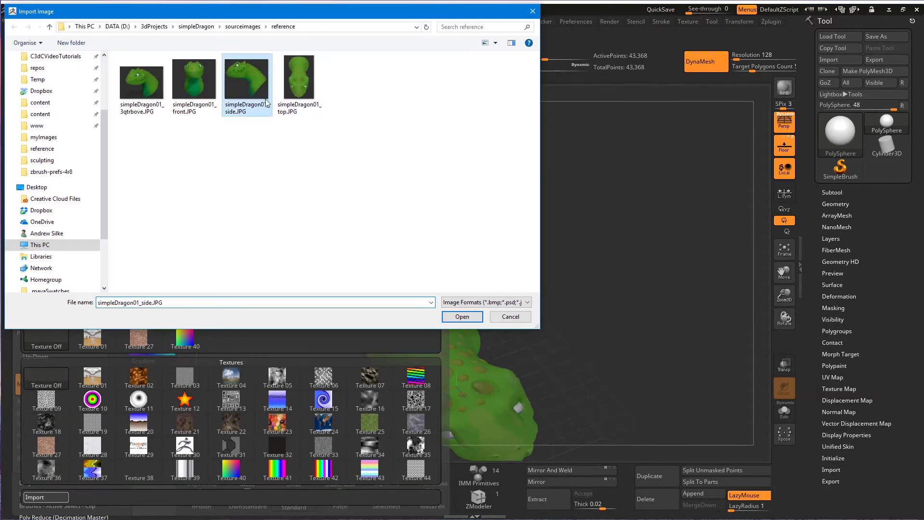
{"action": "left_click", "coordinate": [461, 316]}
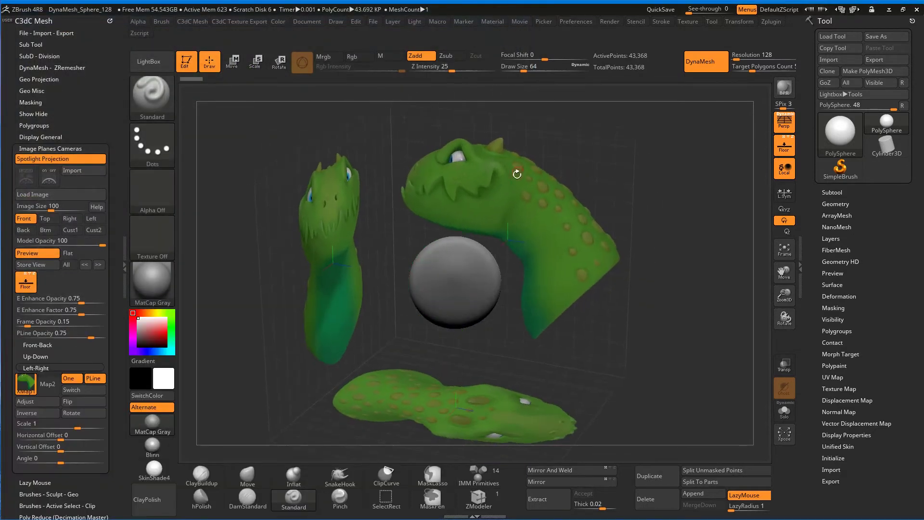
{"action": "left_click", "coordinate": [81, 402]}
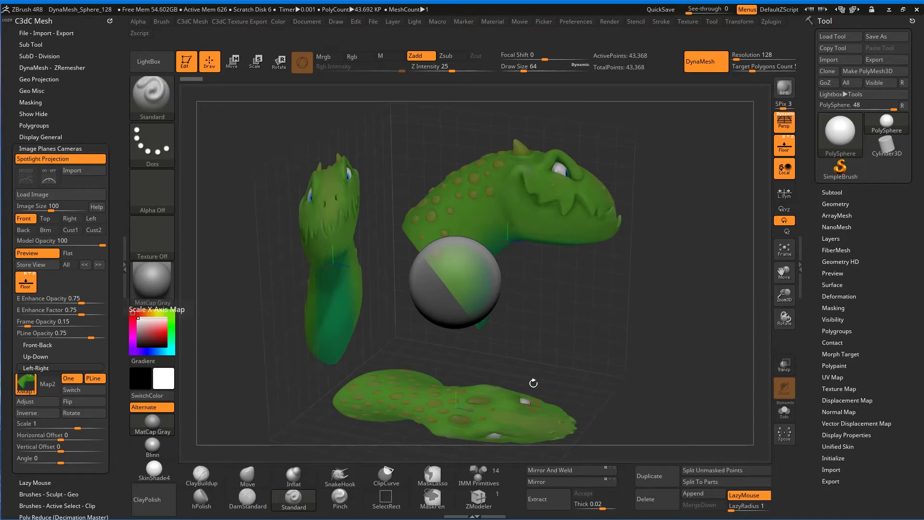
{"action": "left_click_drag", "start_coordinate": [532, 382], "coordinate": [555, 333]}
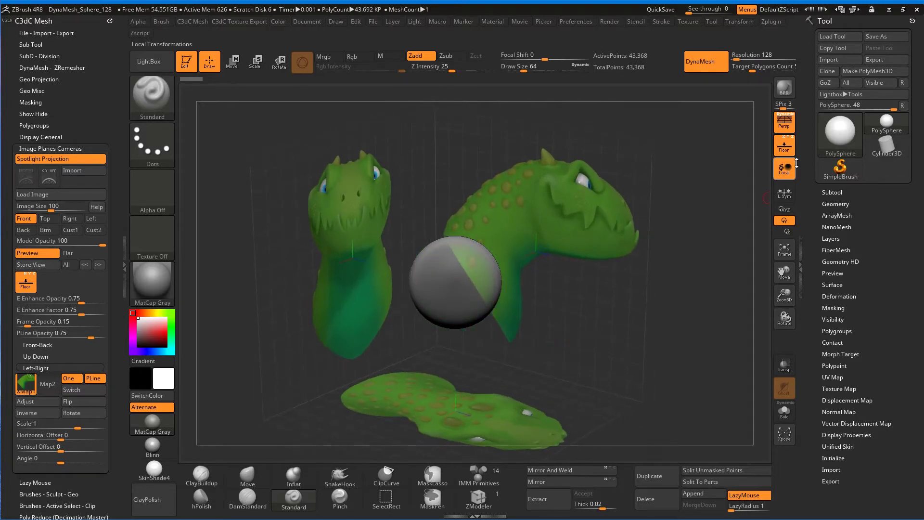
{"action": "left_click", "coordinate": [792, 148]}
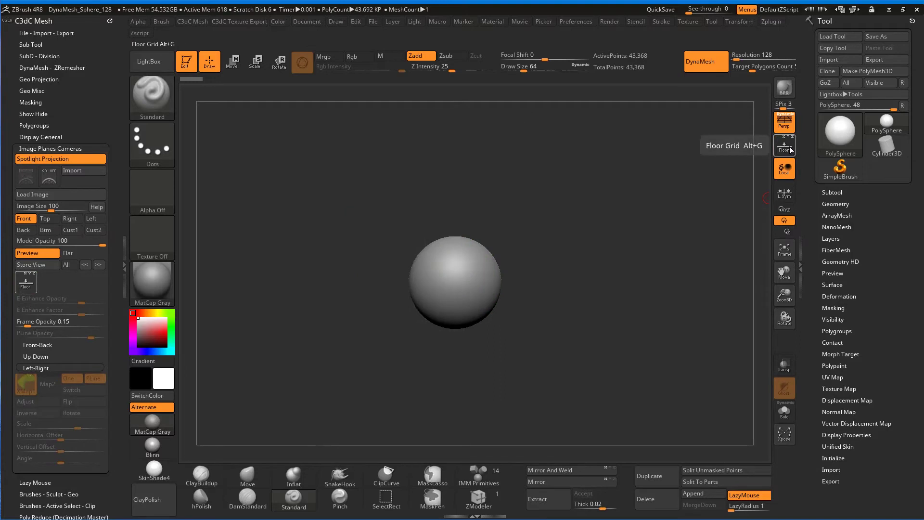
{"action": "left_click", "coordinate": [790, 147]}
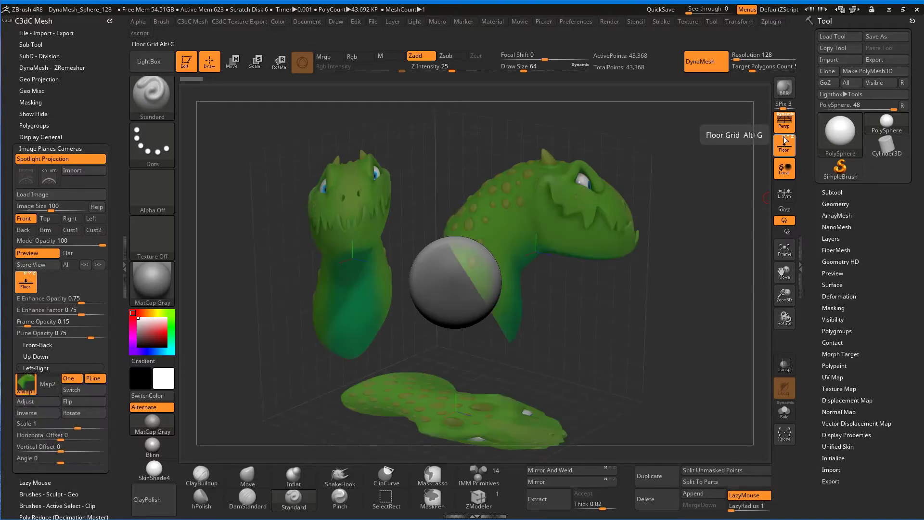
{"action": "left_click", "coordinate": [787, 139]}
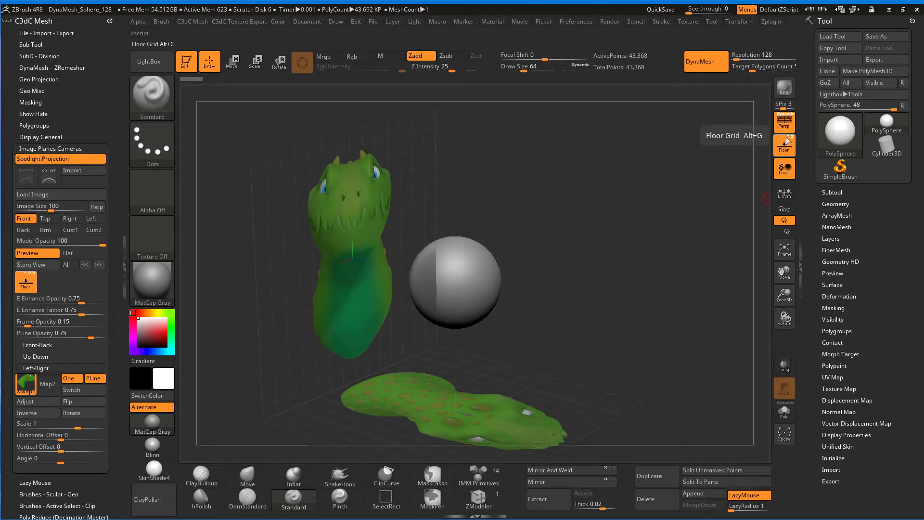
{"action": "left_click", "coordinate": [793, 139]}
{"action": "left_click", "coordinate": [790, 140]}
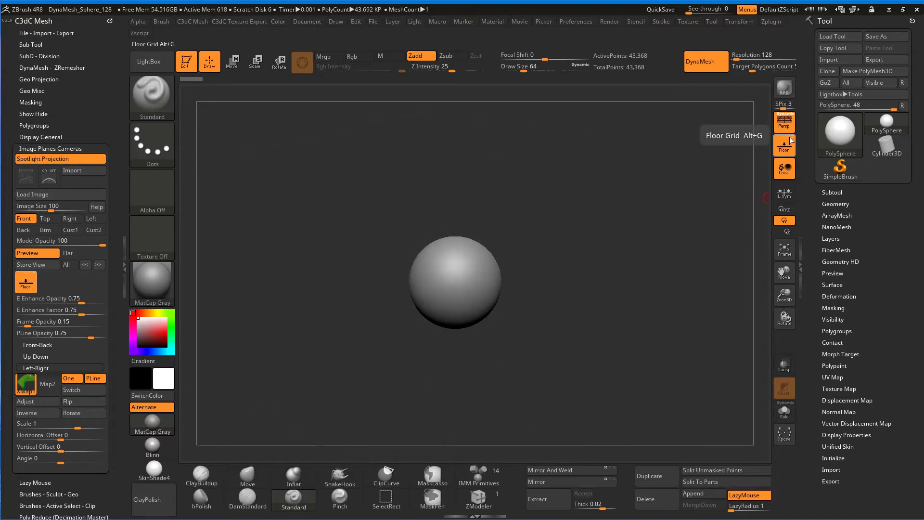
{"action": "left_click", "coordinate": [792, 140]}
{"action": "left_click", "coordinate": [792, 140]}
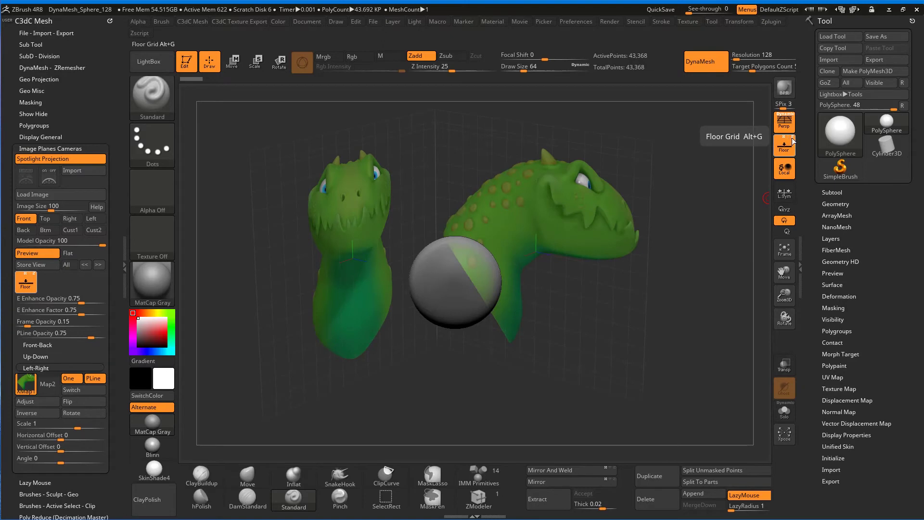
{"action": "left_click", "coordinate": [792, 139]}
{"action": "left_click", "coordinate": [793, 140]}
{"action": "left_click", "coordinate": [792, 139]}
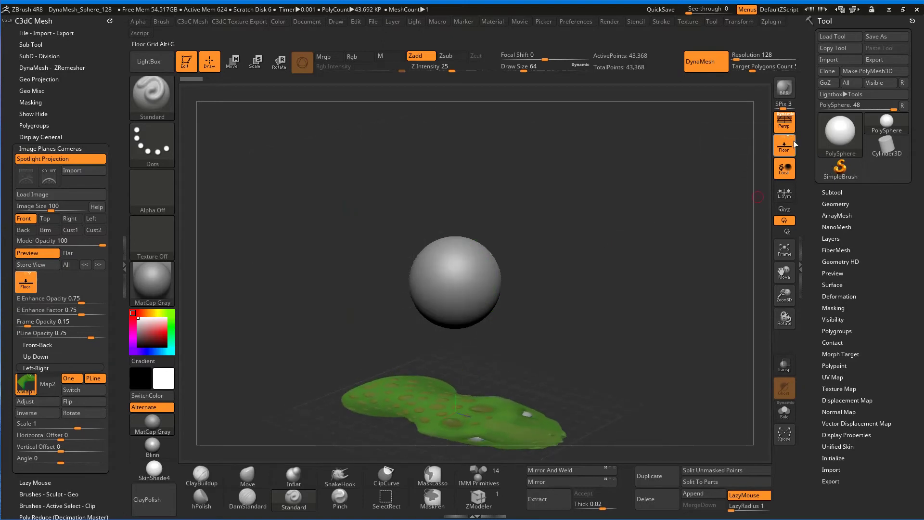
{"action": "left_click", "coordinate": [792, 140]}
{"action": "left_click", "coordinate": [792, 140]}
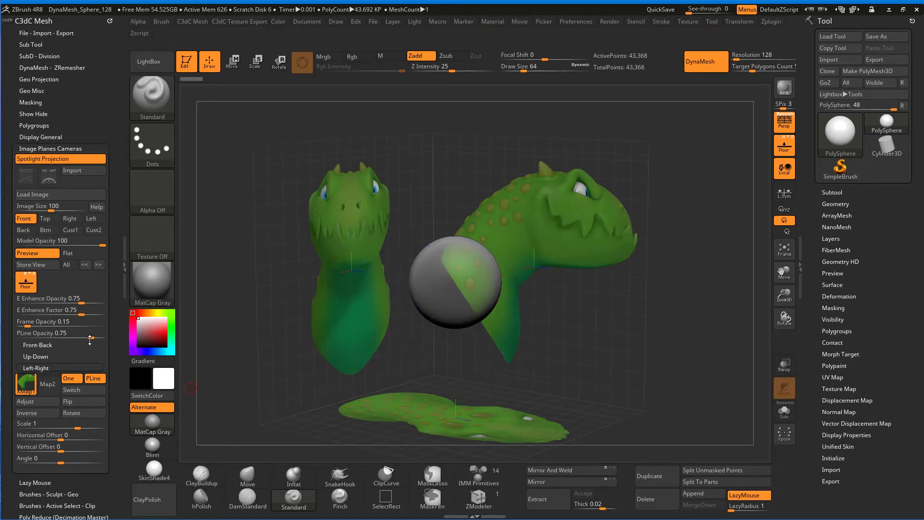
Set PLine Opacity to 0, restore E Enhance values to 0.75, and Frame Opacity to 0.25
{"action": "left_click_drag", "start_coordinate": [91, 338], "coordinate": [18, 337]}
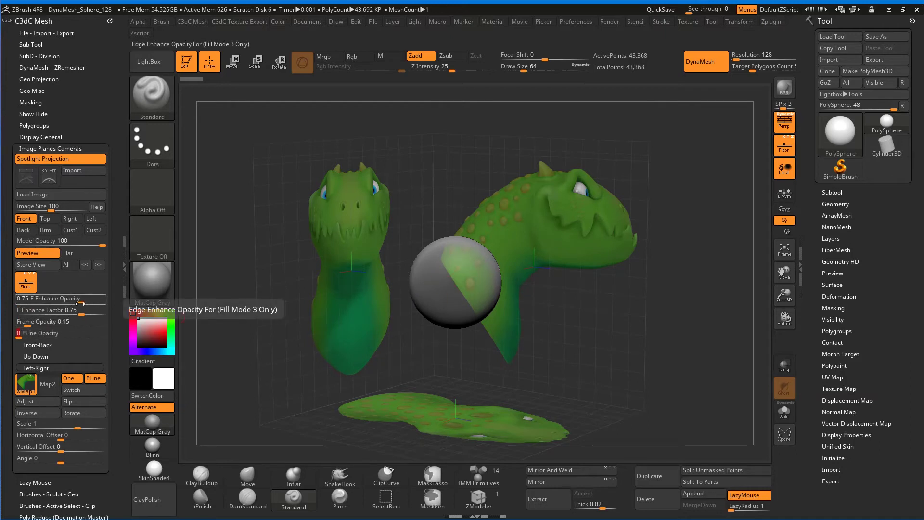
{"action": "mouse_move", "coordinate": [79, 304]}
{"action": "left_mouse_down"}
{"action": "mouse_move", "coordinate": [49, 303]}
{"action": "mouse_move", "coordinate": [84, 301]}
{"action": "left_mouse_up"}
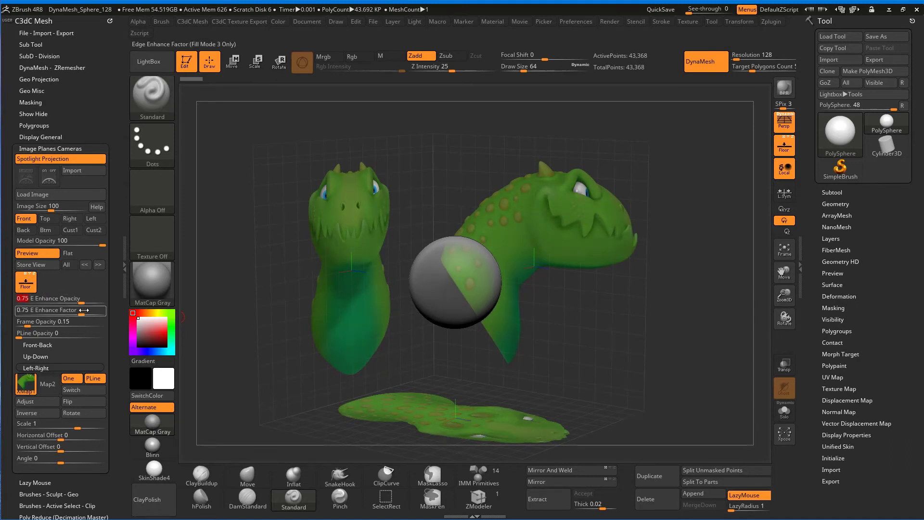
{"action": "left_click_drag", "start_coordinate": [80, 310], "coordinate": [112, 316]}
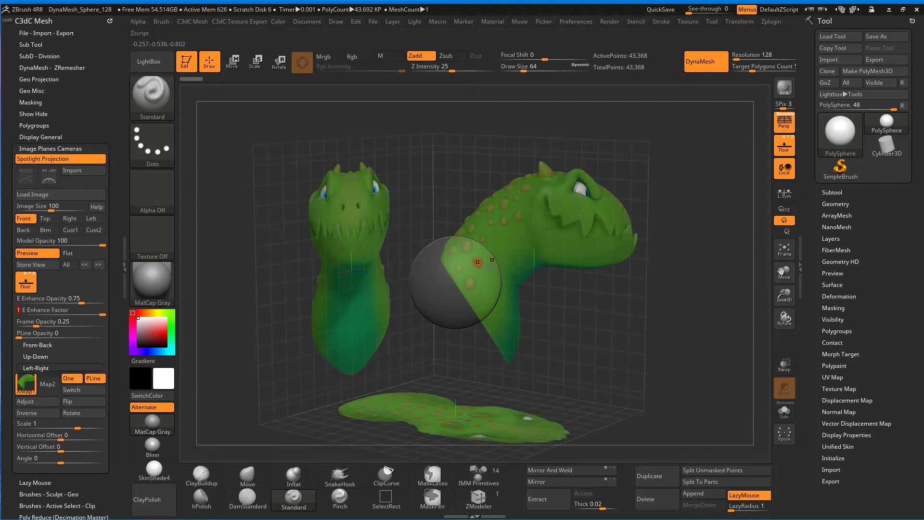
{"action": "left_click_drag", "start_coordinate": [568, 286], "coordinate": [542, 292]}
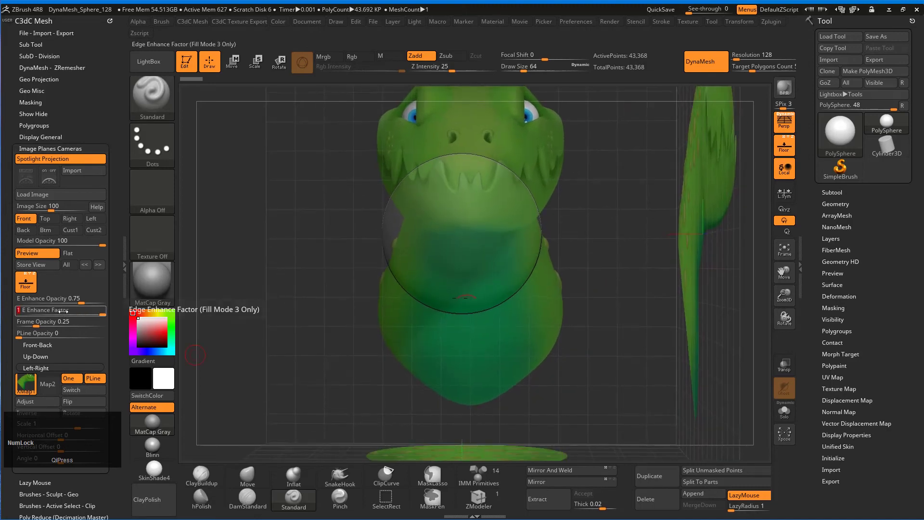
{"action": "type", "text": "0.75"}
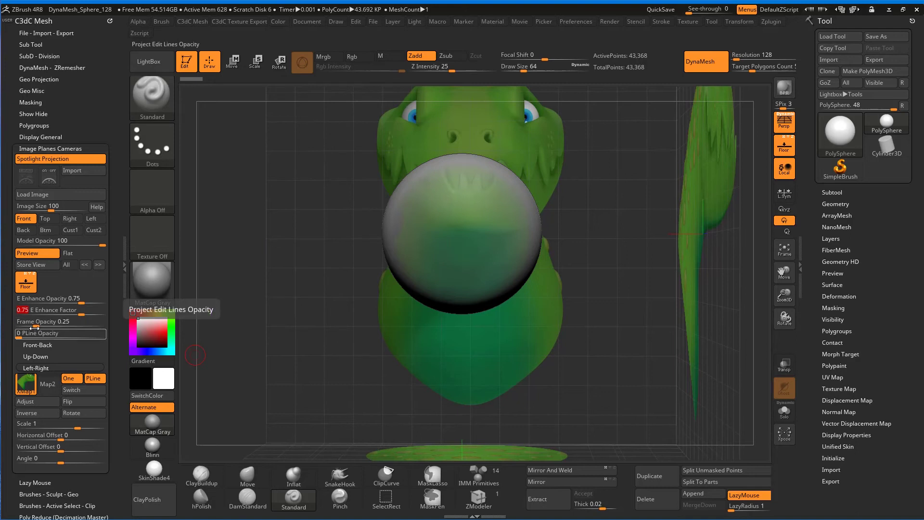
{"action": "mouse_move", "coordinate": [35, 327]}
{"action": "left_mouse_down"}
{"action": "mouse_move", "coordinate": [74, 326]}
{"action": "mouse_move", "coordinate": [34, 329]}
{"action": "mouse_move", "coordinate": [70, 328]}
{"action": "mouse_move", "coordinate": [40, 322]}
{"action": "left_mouse_up"}
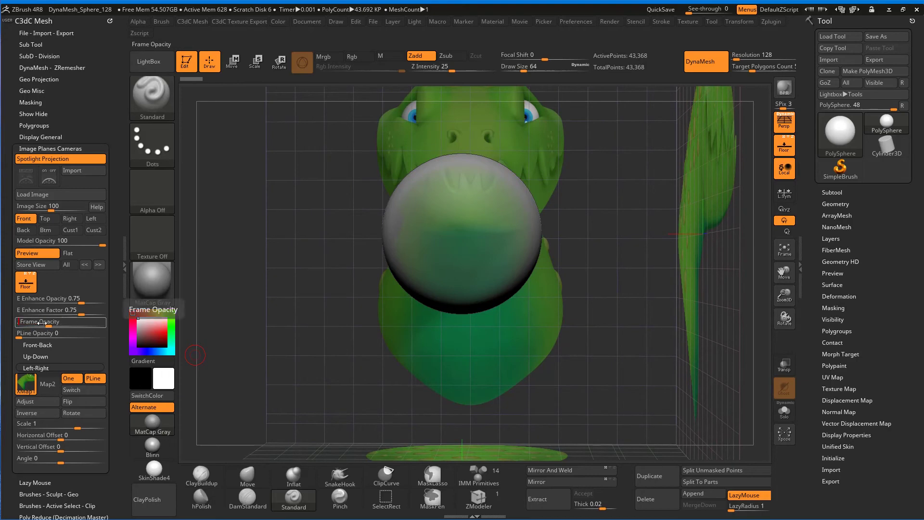
{"action": "left_click_drag", "start_coordinate": [359, 256], "coordinate": [615, 332]}
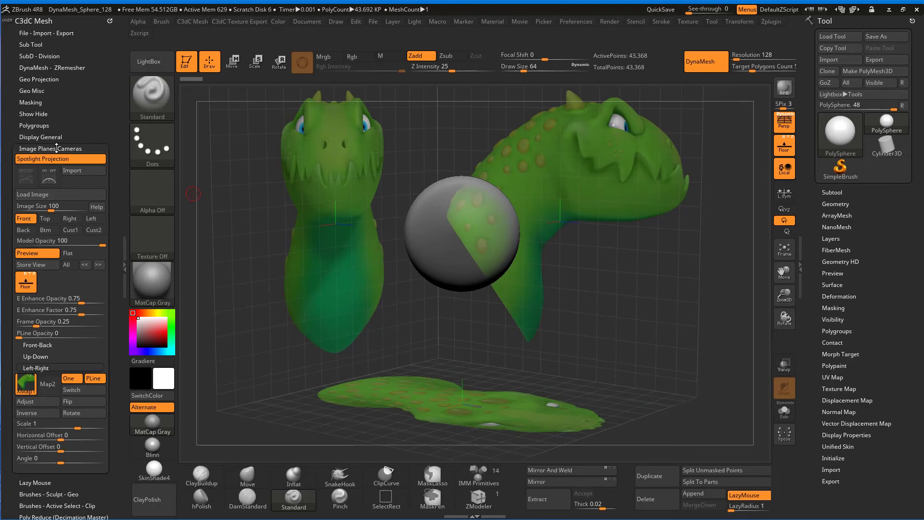
Expand Display General, set the Axis slider to 0, and view its help
{"action": "left_click", "coordinate": [43, 137]}
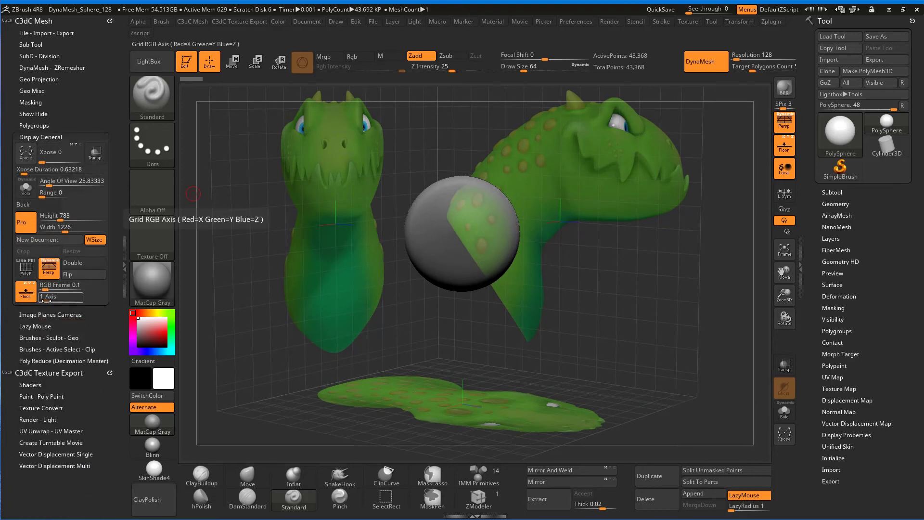
{"action": "left_click_drag", "start_coordinate": [46, 300], "coordinate": [42, 300]}
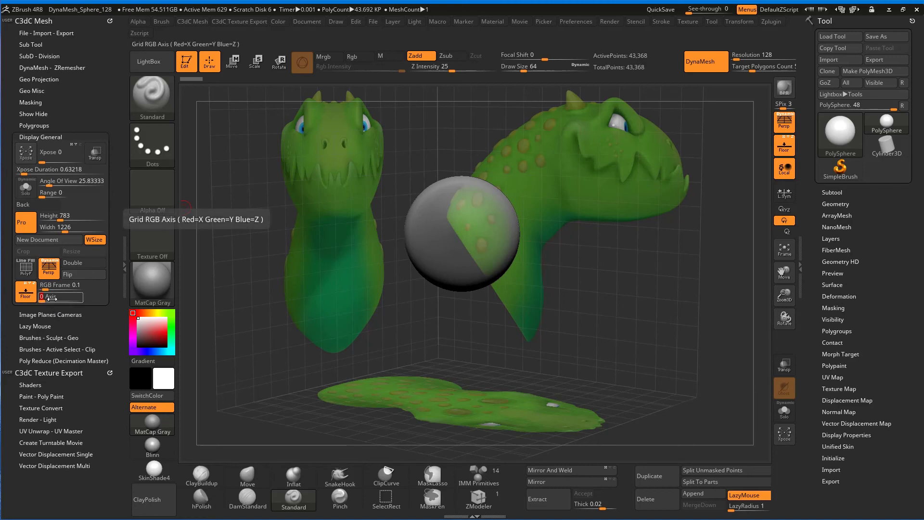
{"action": "key", "text": "ctrl"}
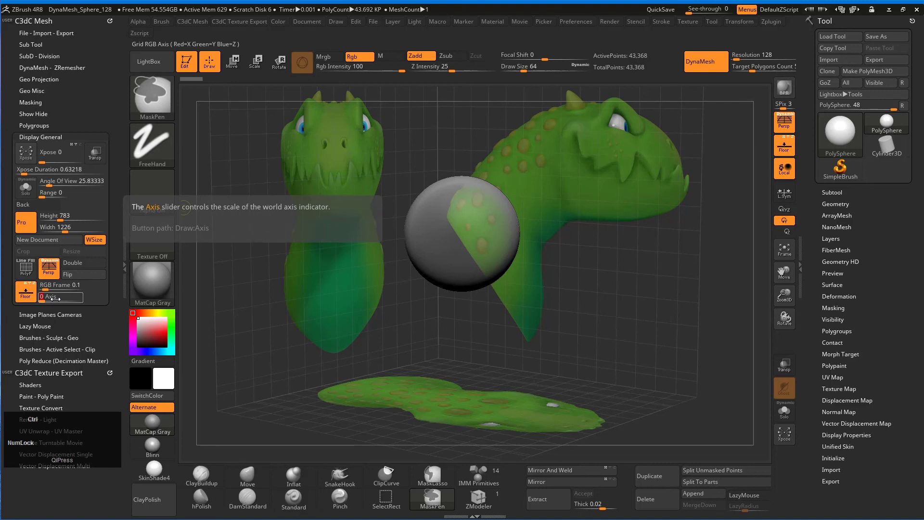
{"action": "key", "text": "ctrl"}
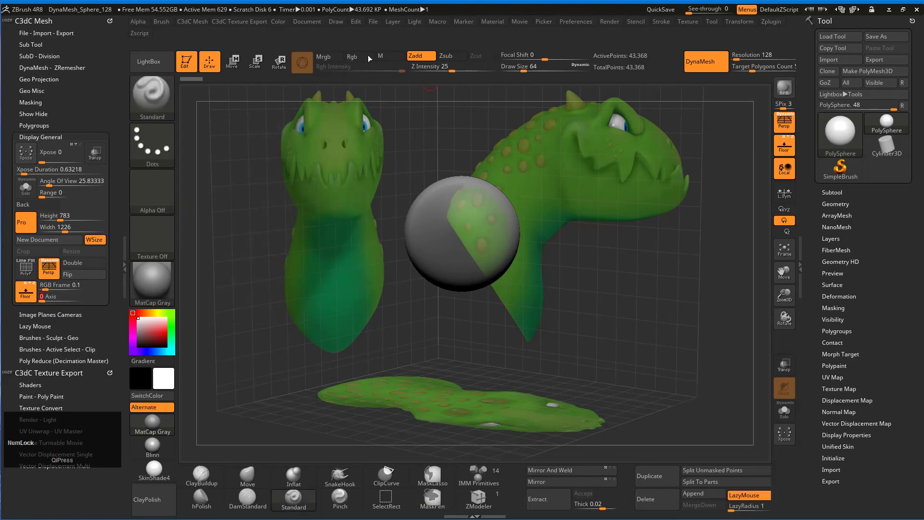
{"action": "left_click", "coordinate": [335, 21]}
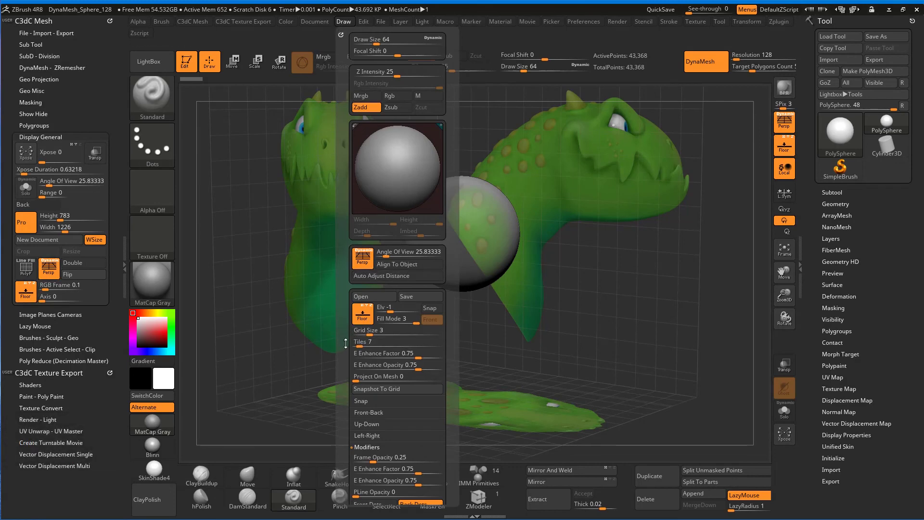
{"action": "scroll", "coordinate": [344, 329], "scroll_direction": "down", "scroll_amount": 5}
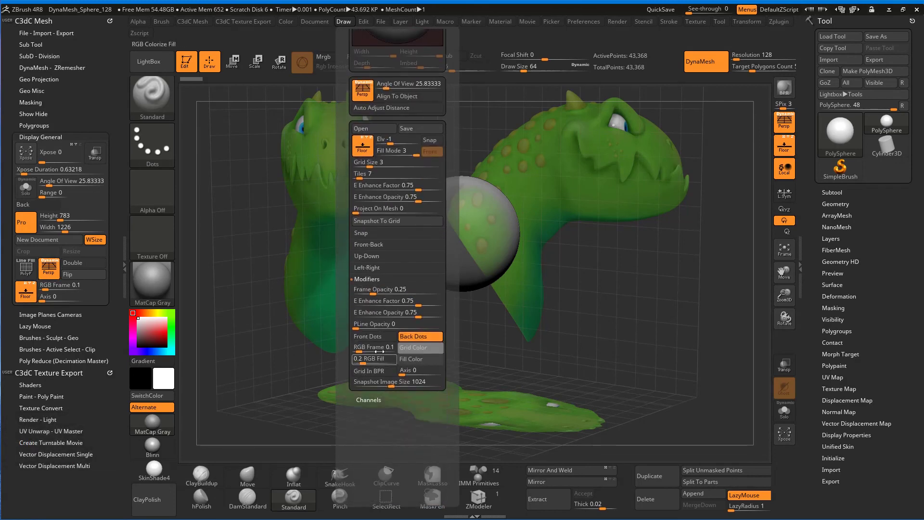